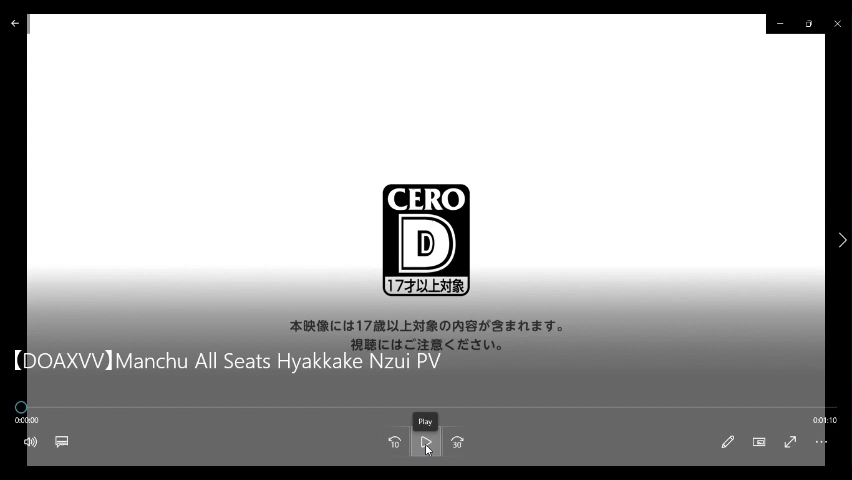
Play the DOAXVV Manchu All Seats trailer and lower the player volume to 17
click(427, 449)
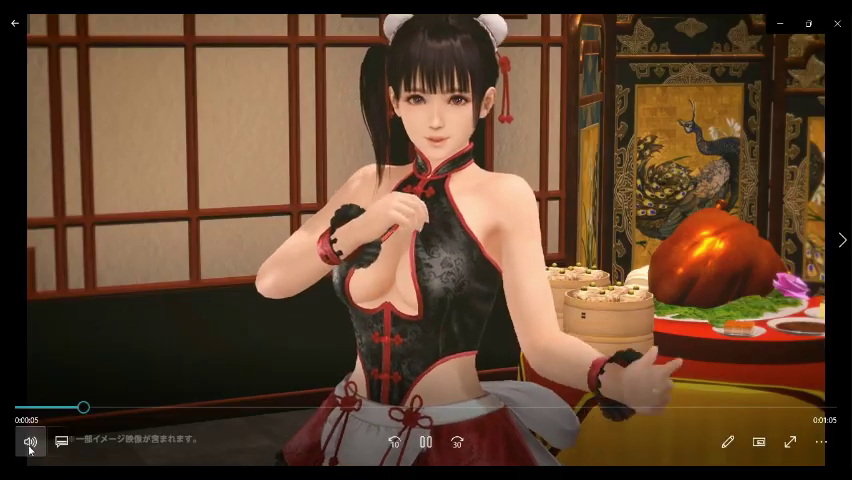
click(30, 443)
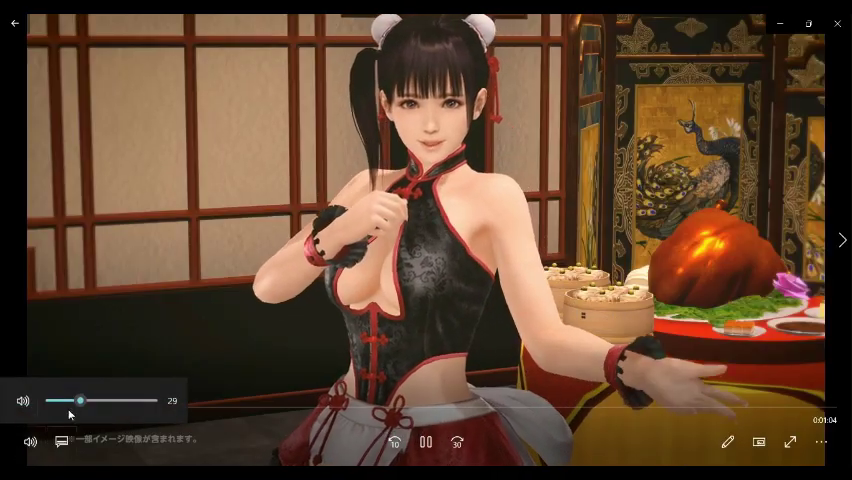
drag(80, 401, 70, 403)
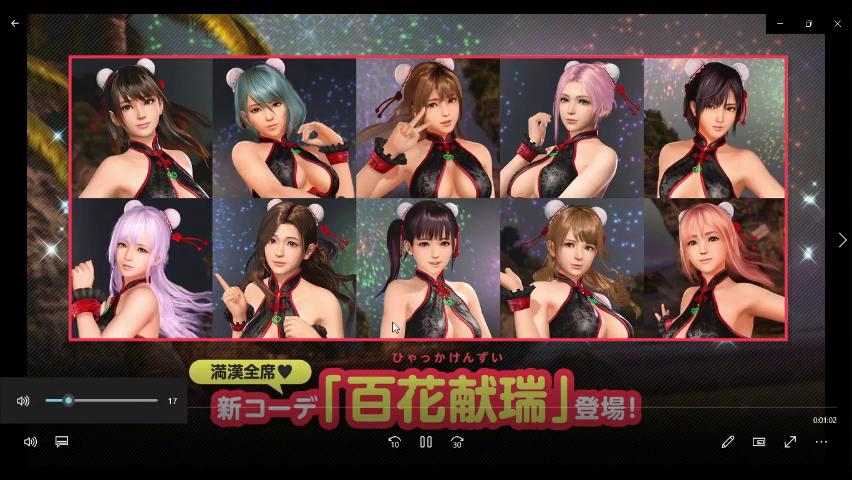